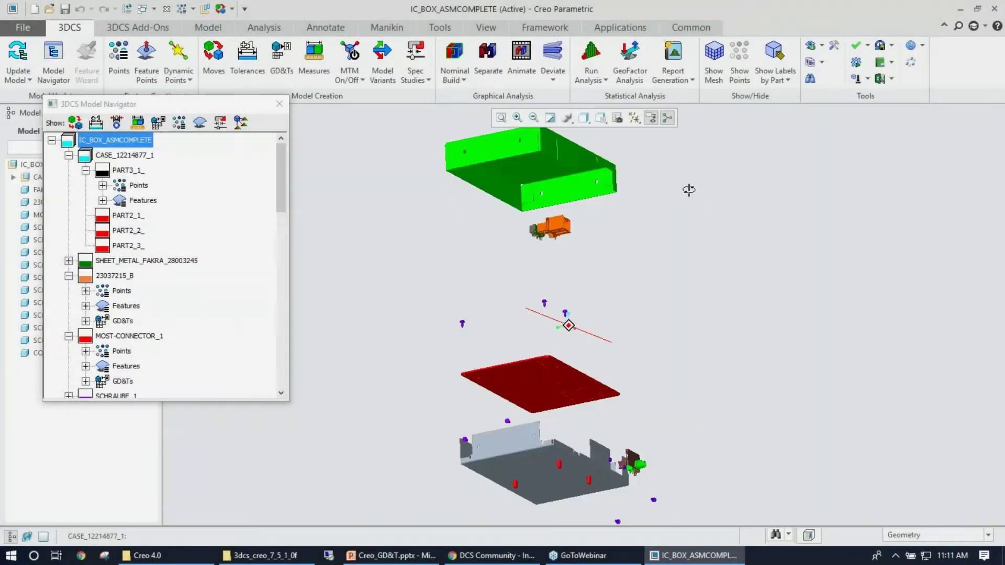
Close the 3DCS Model Navigator to show the full Model Tree
{"action": "middle_click_drag", "start_coordinate": [687, 188], "coordinate": [607, 227]}
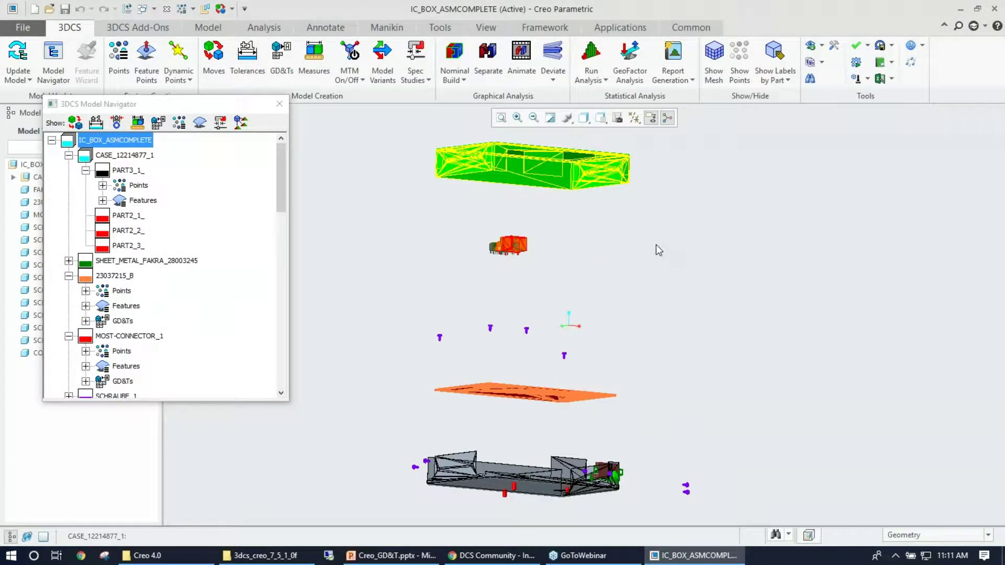
{"action": "scroll", "coordinate": [597, 284], "scroll_direction": "down", "scroll_amount": 2}
{"action": "scroll", "coordinate": [125, 181], "scroll_direction": "down", "scroll_amount": 1}
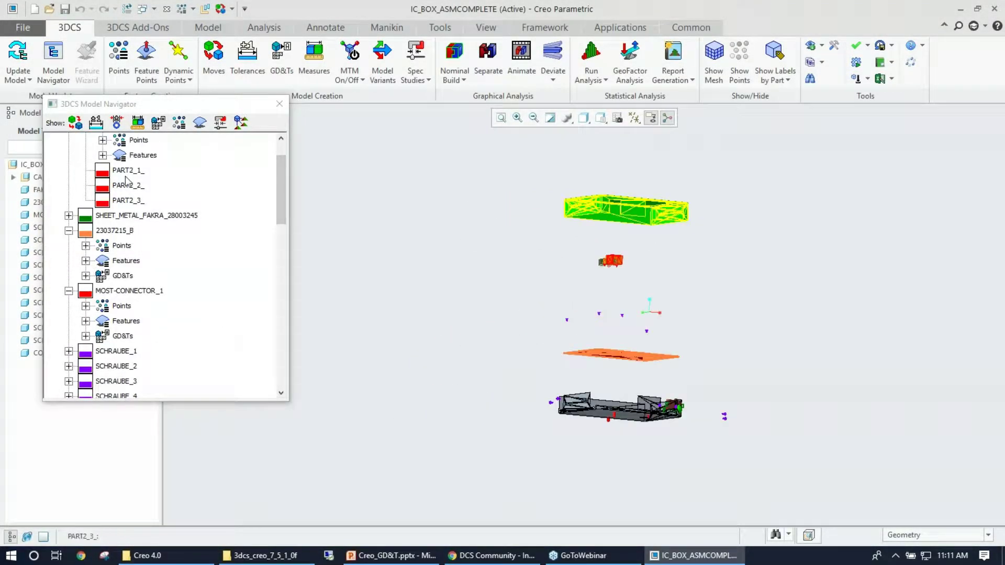
{"action": "left_click", "coordinate": [280, 103]}
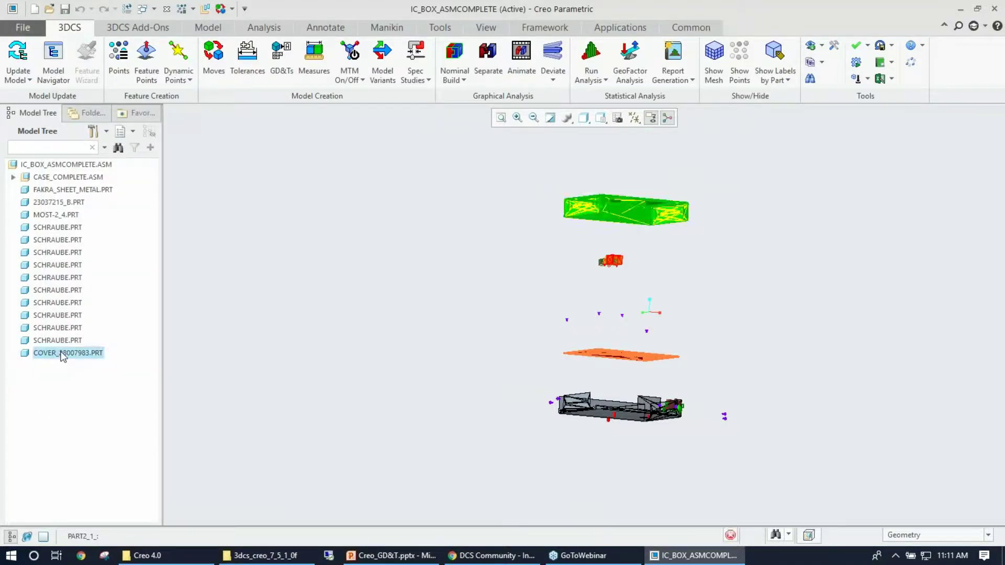
Open COVER_28007983.PRT from the Model Tree in its own window
{"action": "left_click", "coordinate": [62, 354]}
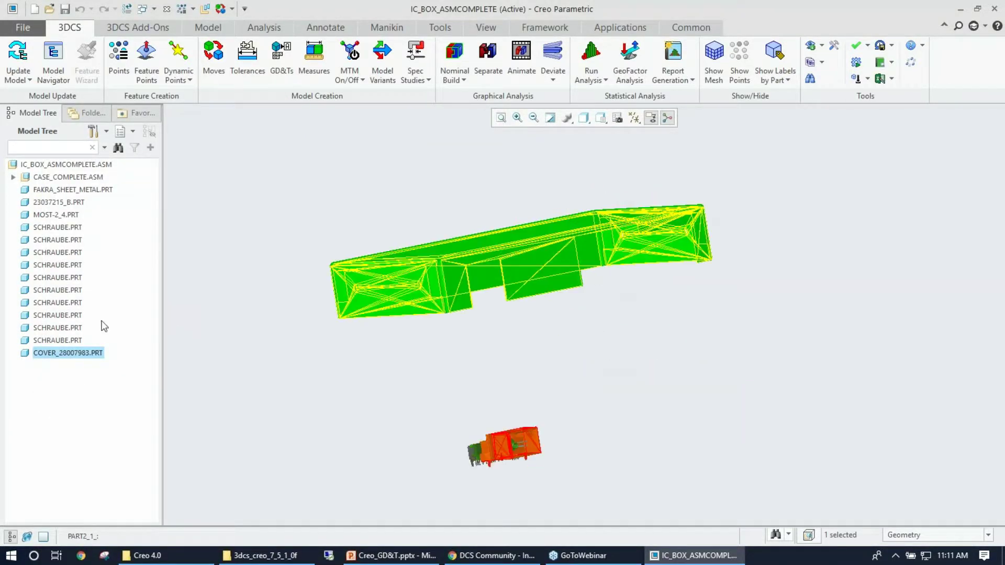
{"action": "right_click", "coordinate": [72, 355]}
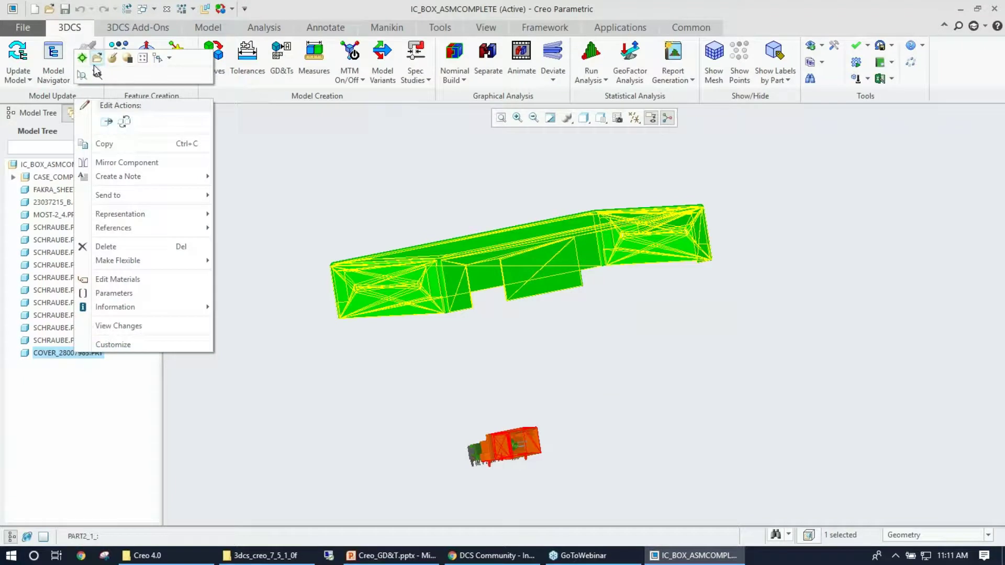
{"action": "left_click", "coordinate": [97, 71]}
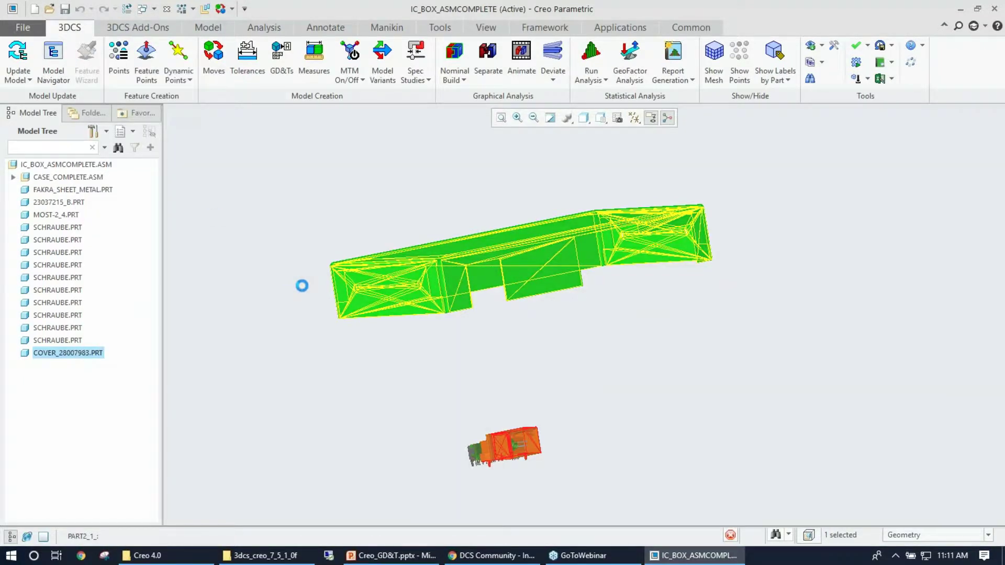
{"action": "middle_click_drag", "start_coordinate": [545, 180], "coordinate": [564, 254]}
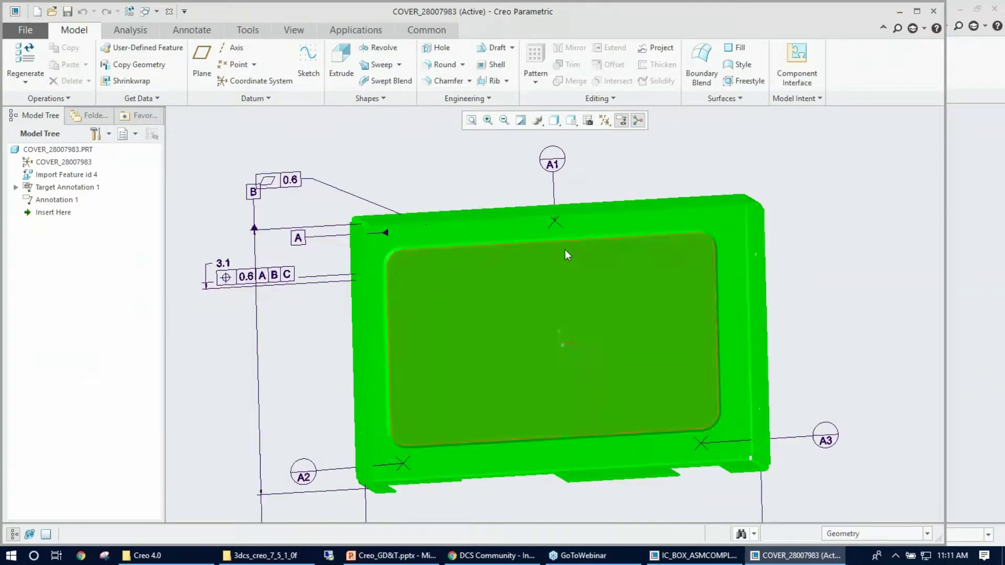
Review the cover's annotations and expand Target Annotation 1 to list FPNT0 and FPNT1
{"action": "scroll", "coordinate": [561, 283], "scroll_direction": "up", "scroll_amount": 5}
{"action": "scroll", "coordinate": [534, 390], "scroll_direction": "down", "scroll_amount": 3}
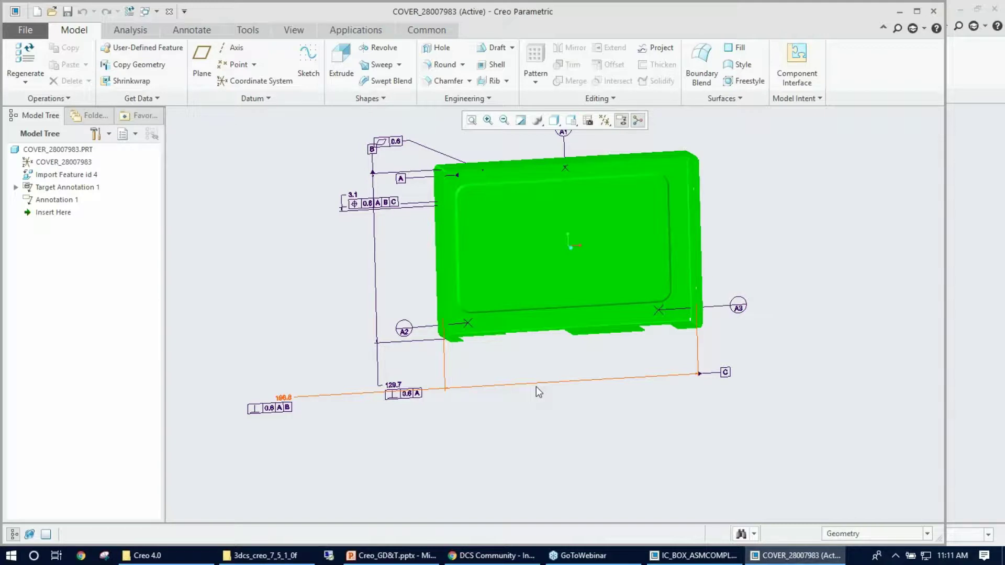
{"action": "scroll", "coordinate": [748, 316], "scroll_direction": "down", "scroll_amount": 1}
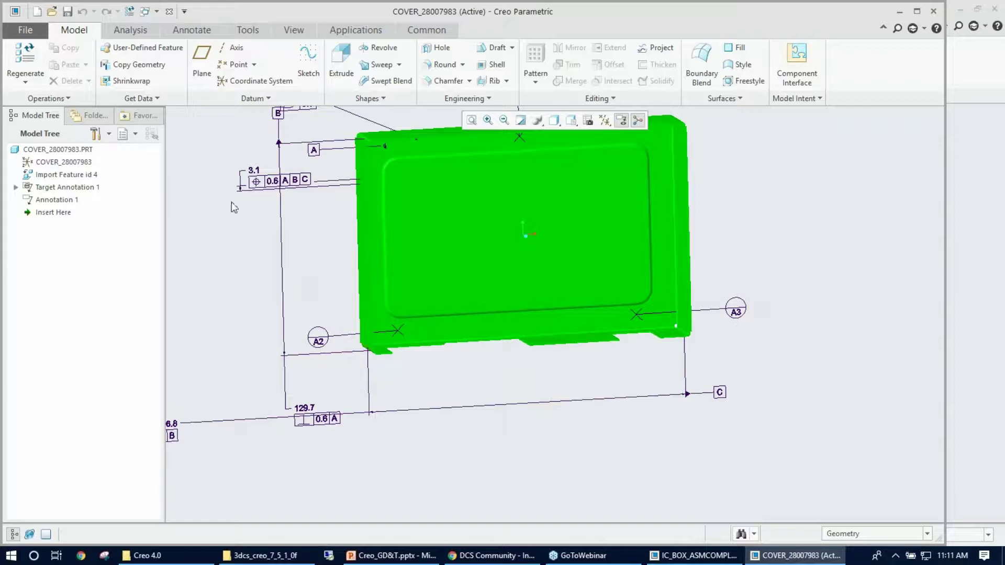
{"action": "left_click", "coordinate": [16, 187]}
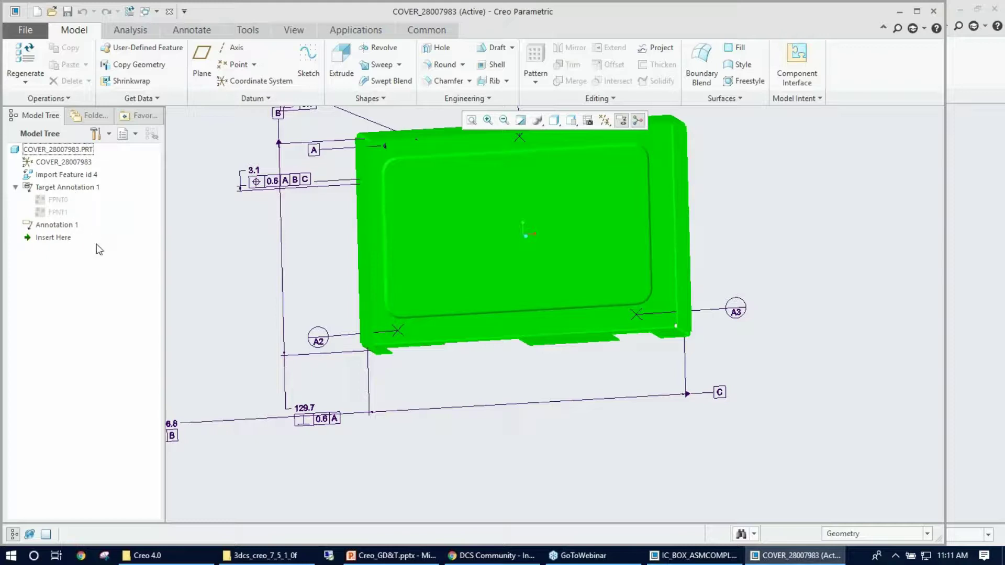
Turn on Annotations in the Model Tree's Tree Filters display list
{"action": "left_click", "coordinate": [106, 135]}
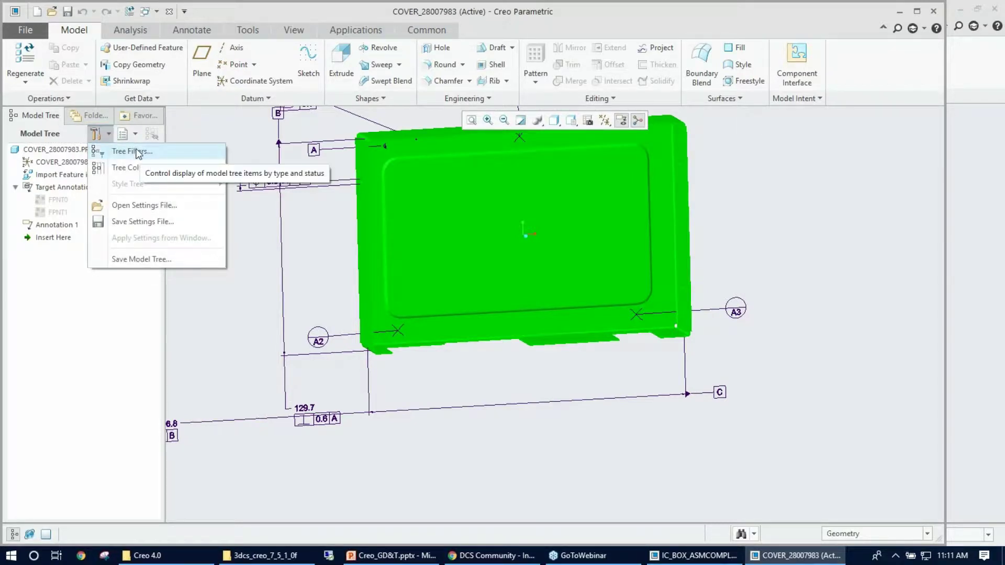
{"action": "left_click", "coordinate": [135, 150]}
{"action": "left_click", "coordinate": [295, 220]}
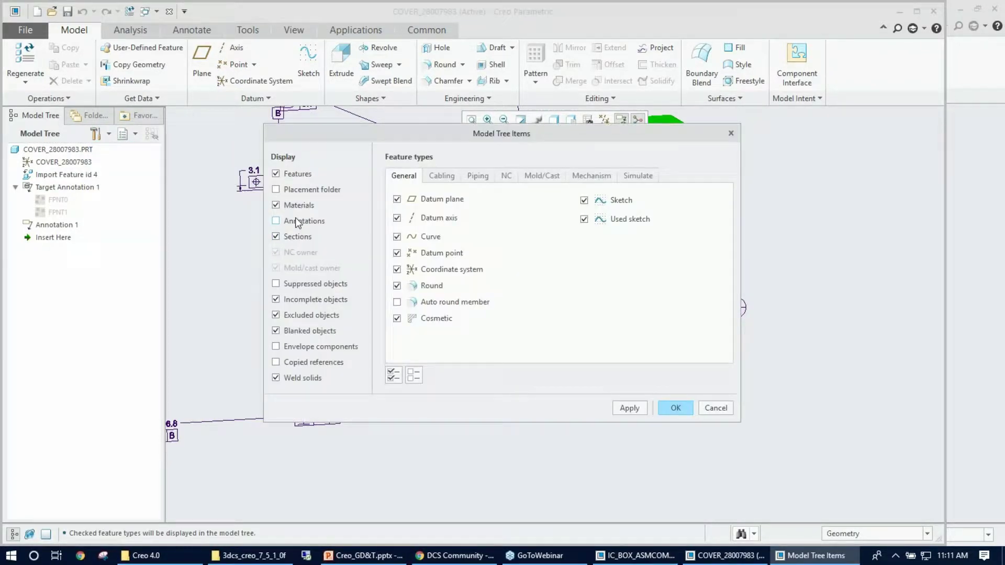
{"action": "left_click", "coordinate": [673, 409]}
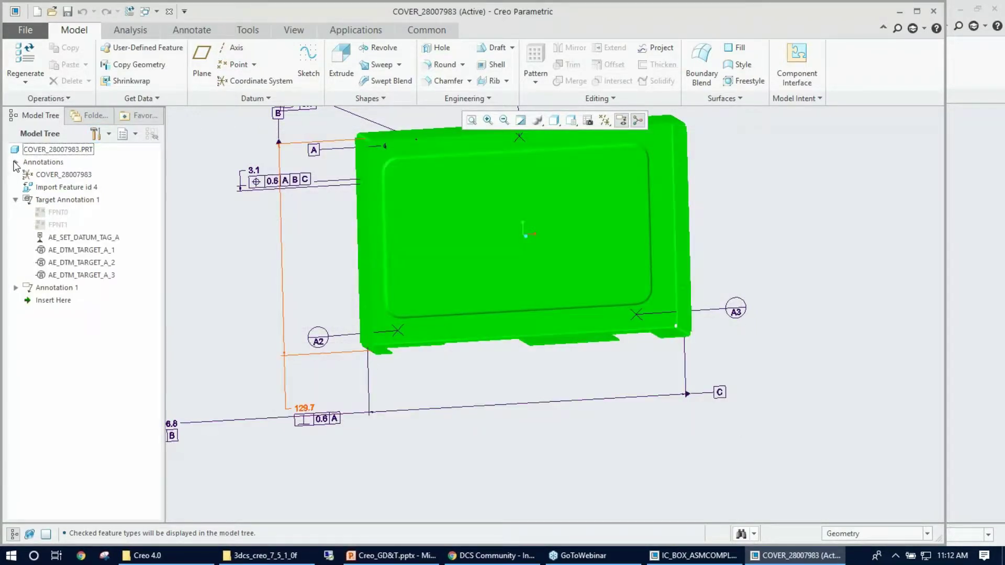
Expand the Annotations node and Annotation 1 to reveal AE_DRIVEN_DIM0 and AE_GTOL0
{"action": "left_click", "coordinate": [15, 163]}
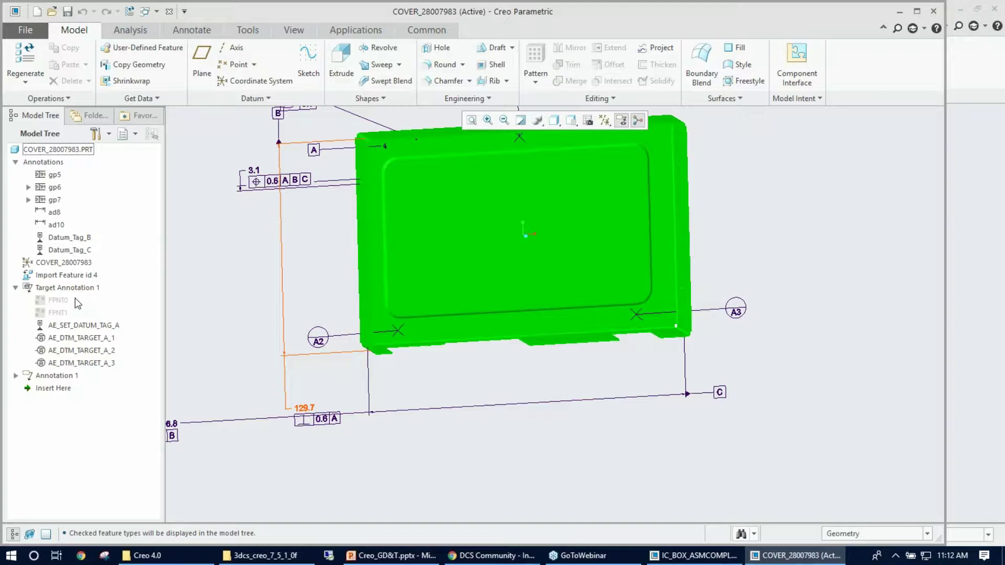
{"action": "left_click", "coordinate": [15, 376]}
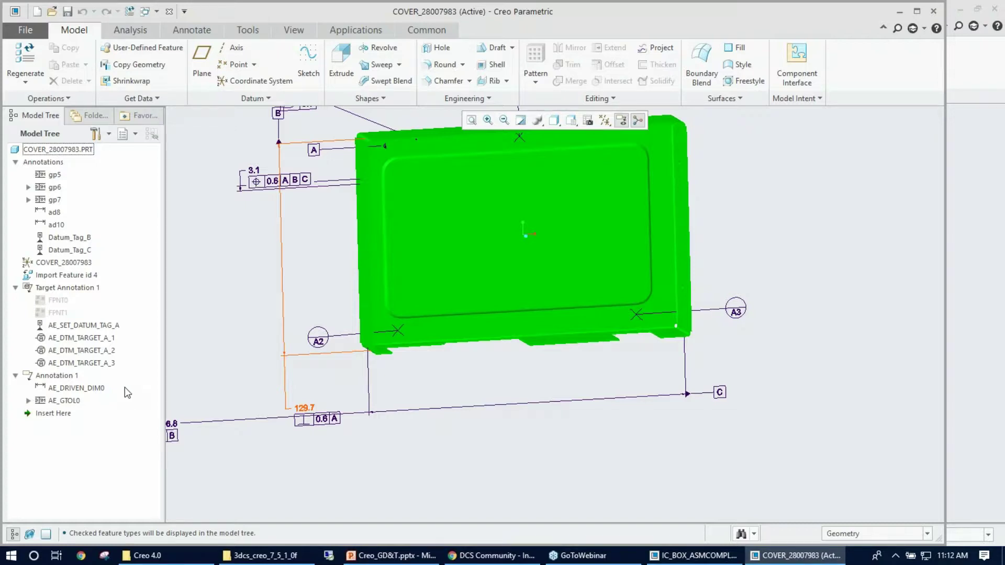
Orbit the cover to a front view and toggle Annotation Display off and back on
{"action": "scroll", "coordinate": [382, 399], "scroll_direction": "down", "scroll_amount": 2}
{"action": "scroll", "coordinate": [445, 413], "scroll_direction": "up", "scroll_amount": 2}
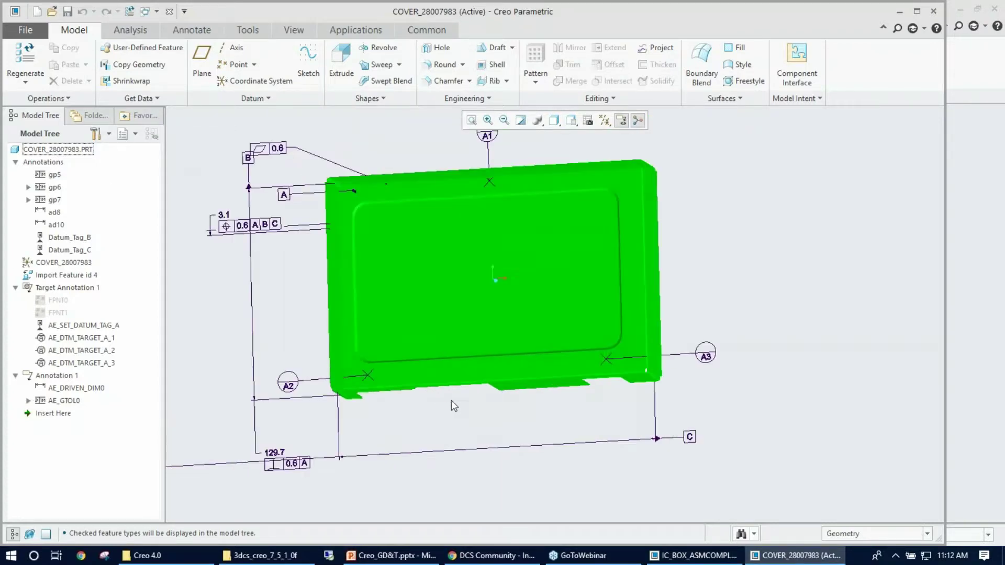
{"action": "mouse_move", "coordinate": [501, 447]}
{"action": "middle_mouse_down"}
{"action": "mouse_move", "coordinate": [486, 414]}
{"action": "mouse_move", "coordinate": [495, 444]}
{"action": "middle_mouse_up"}
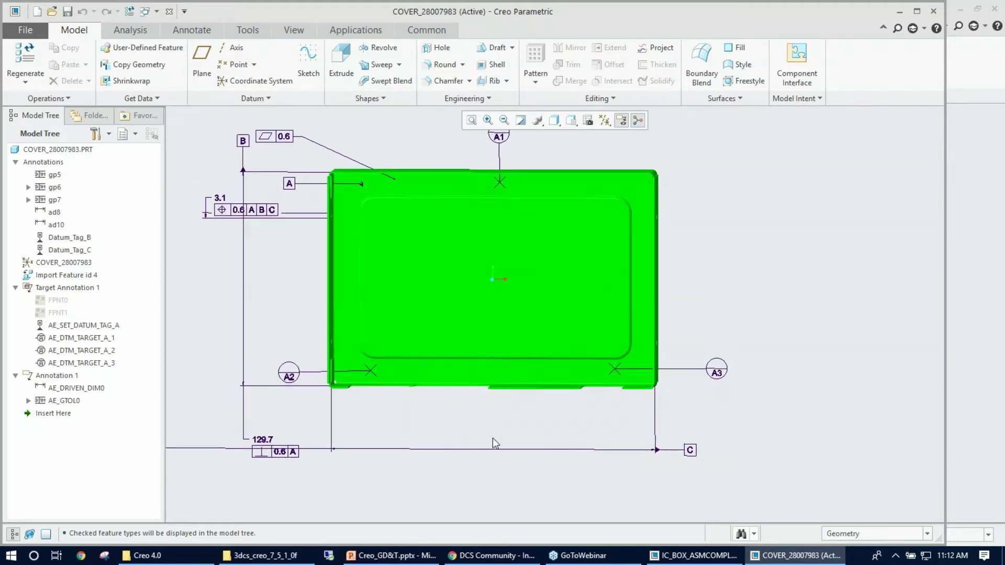
{"action": "scroll", "coordinate": [482, 422], "scroll_direction": "down", "scroll_amount": 3}
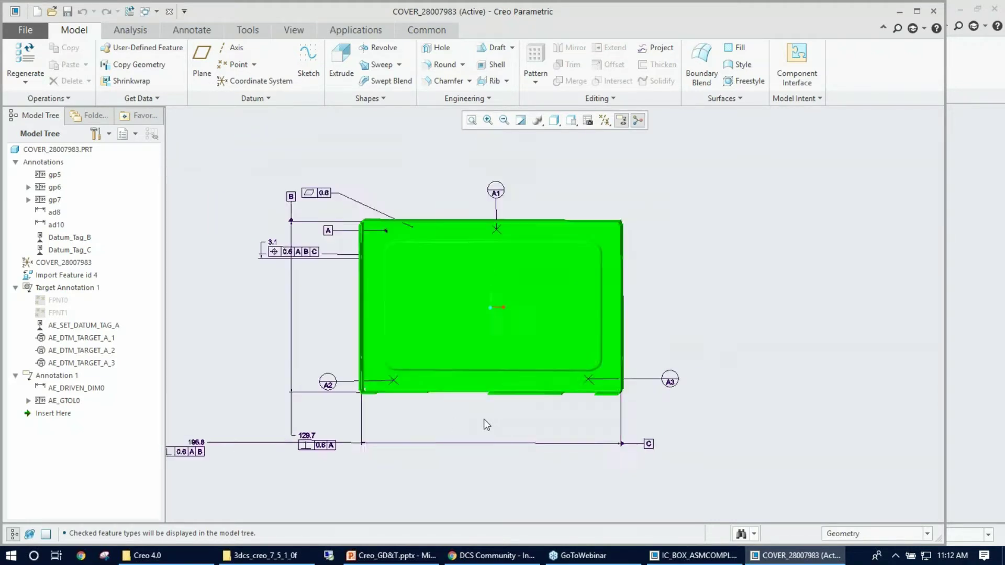
{"action": "scroll", "coordinate": [384, 417], "scroll_direction": "up", "scroll_amount": 2}
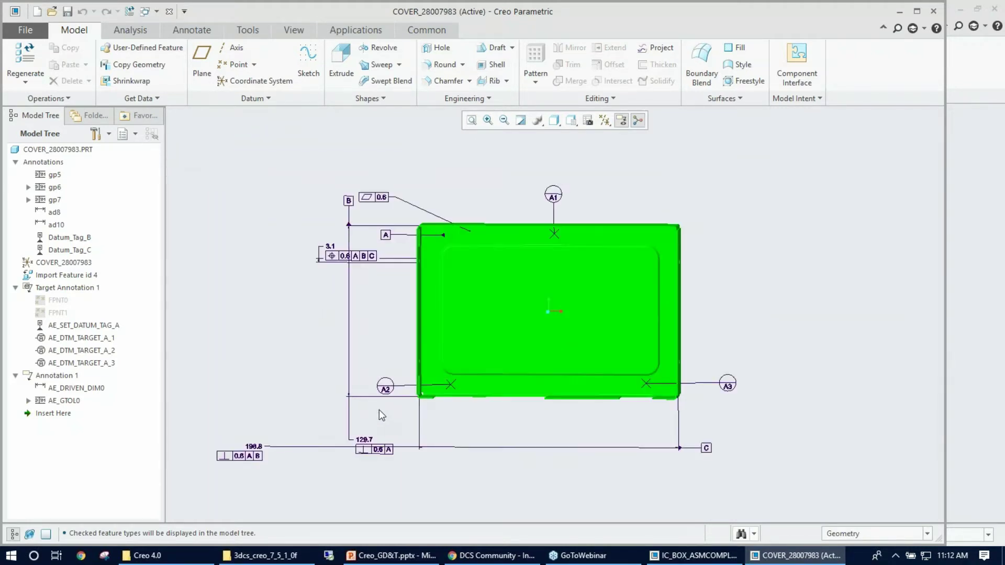
{"action": "left_click", "coordinate": [621, 121]}
{"action": "left_click", "coordinate": [620, 121]}
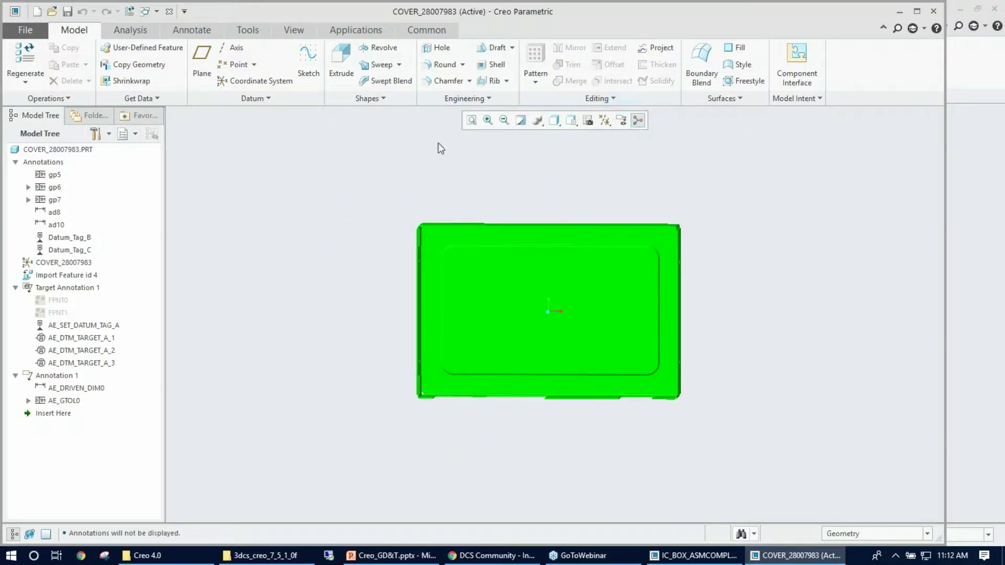
{"action": "left_click", "coordinate": [621, 121]}
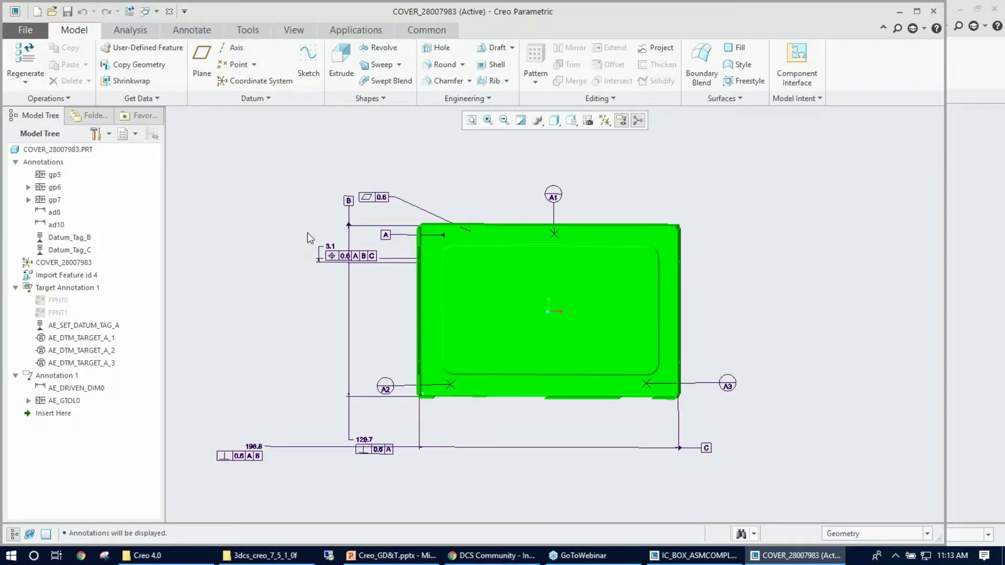
Zoom around the cover to inspect dimensions 3.1, 129.7 and 196.8
{"action": "scroll", "coordinate": [362, 293], "scroll_direction": "down", "scroll_amount": 3}
{"action": "scroll", "coordinate": [332, 246], "scroll_direction": "down", "scroll_amount": 2}
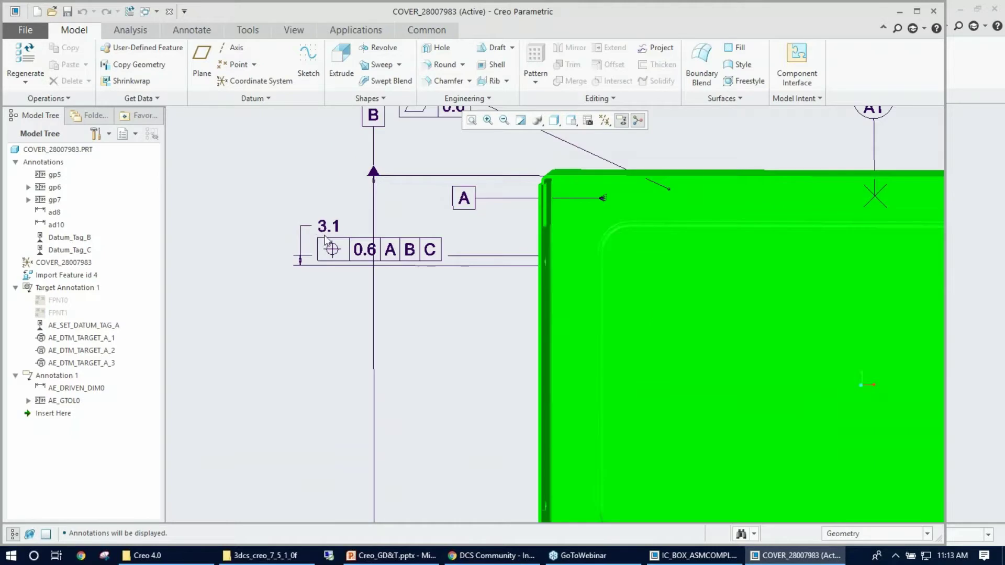
{"action": "scroll", "coordinate": [335, 226], "scroll_direction": "up", "scroll_amount": 4}
{"action": "scroll", "coordinate": [354, 417], "scroll_direction": "down", "scroll_amount": 1}
{"action": "scroll", "coordinate": [354, 417], "scroll_direction": "down", "scroll_amount": 1}
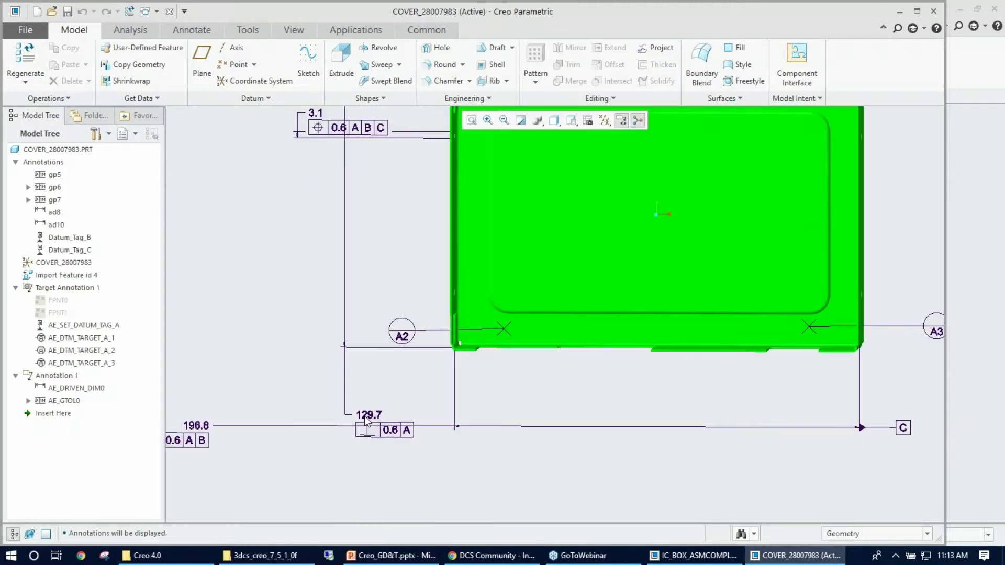
{"action": "scroll", "coordinate": [366, 422], "scroll_direction": "up", "scroll_amount": 2}
{"action": "scroll", "coordinate": [249, 424], "scroll_direction": "down", "scroll_amount": 2}
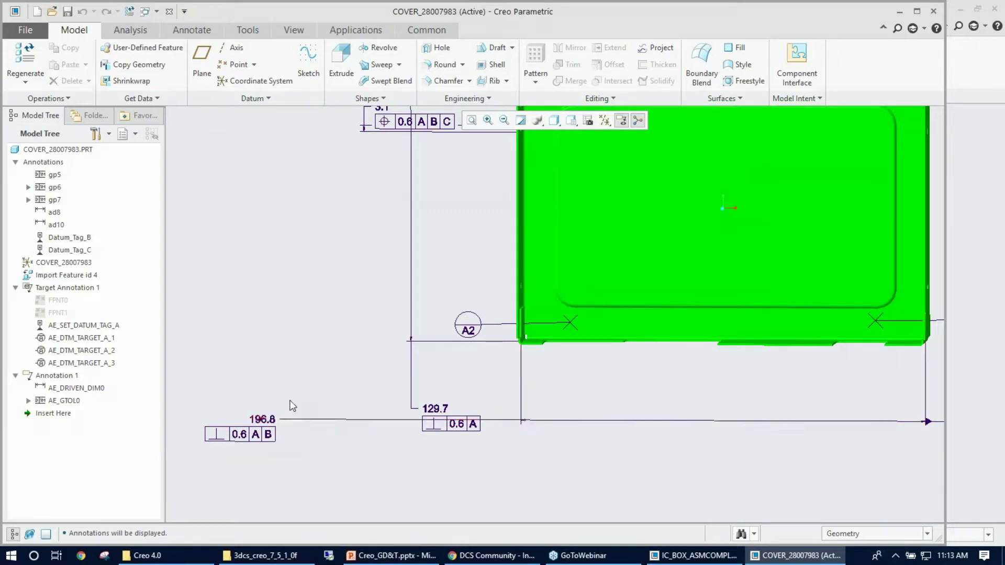
Enable Show dimension tolerances in Entity Display options without saving a configuration file
{"action": "left_click", "coordinate": [25, 30]}
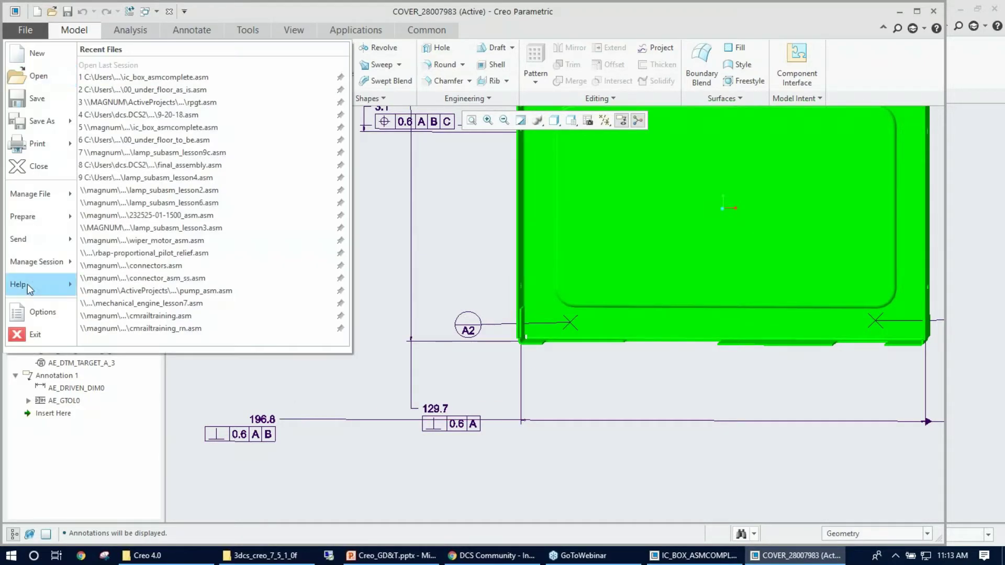
{"action": "left_click", "coordinate": [44, 313]}
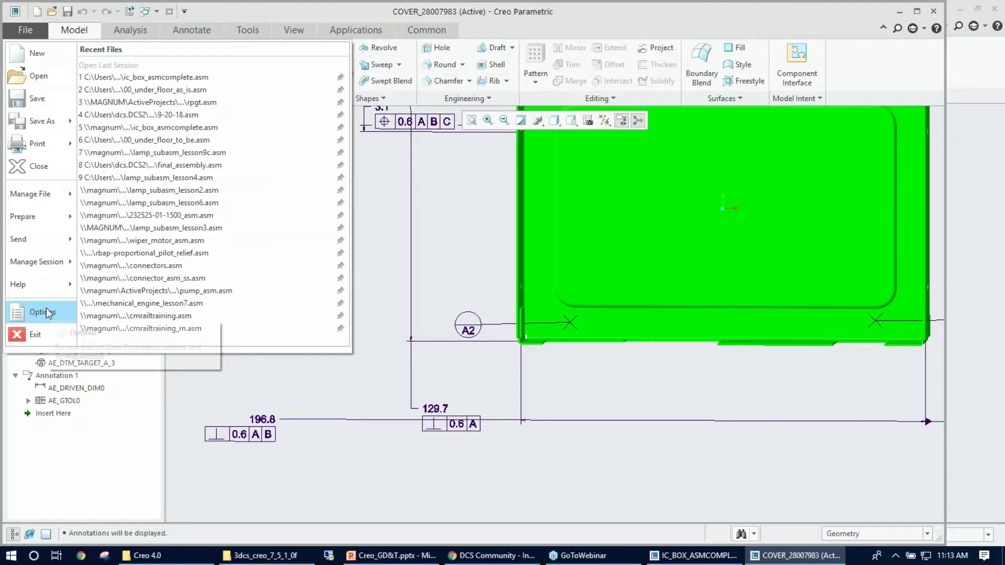
{"action": "left_click", "coordinate": [212, 132]}
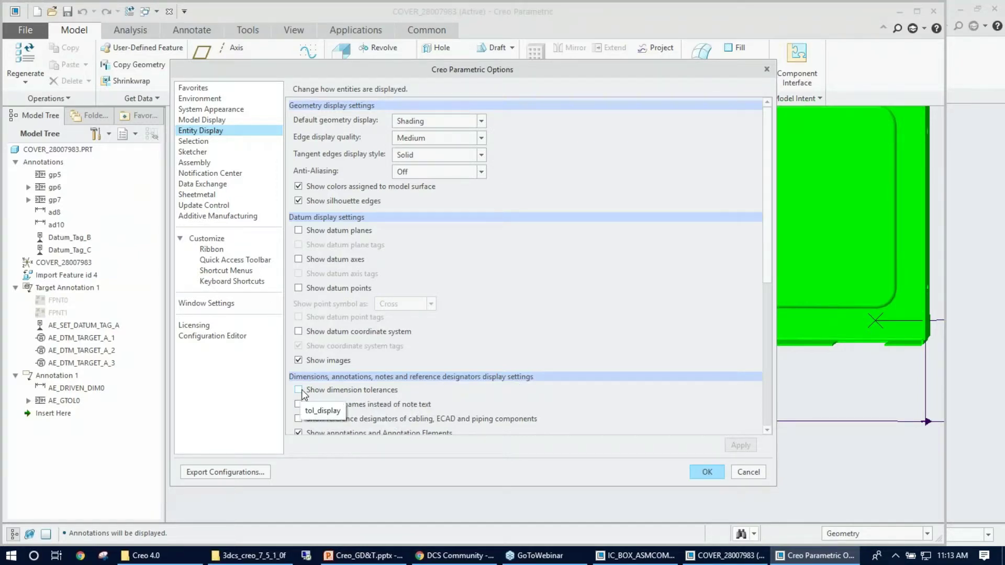
{"action": "left_click", "coordinate": [299, 390]}
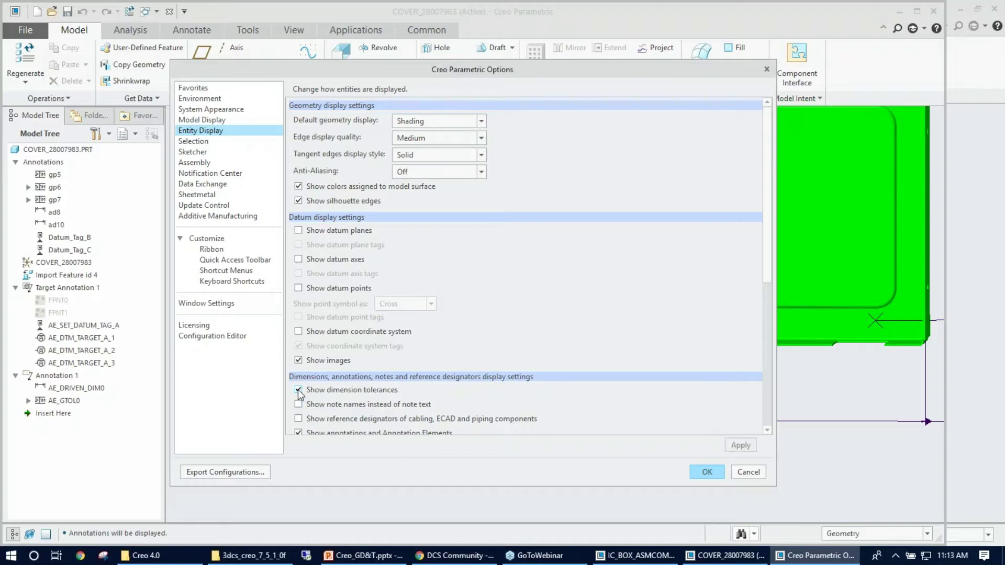
{"action": "left_click", "coordinate": [701, 471]}
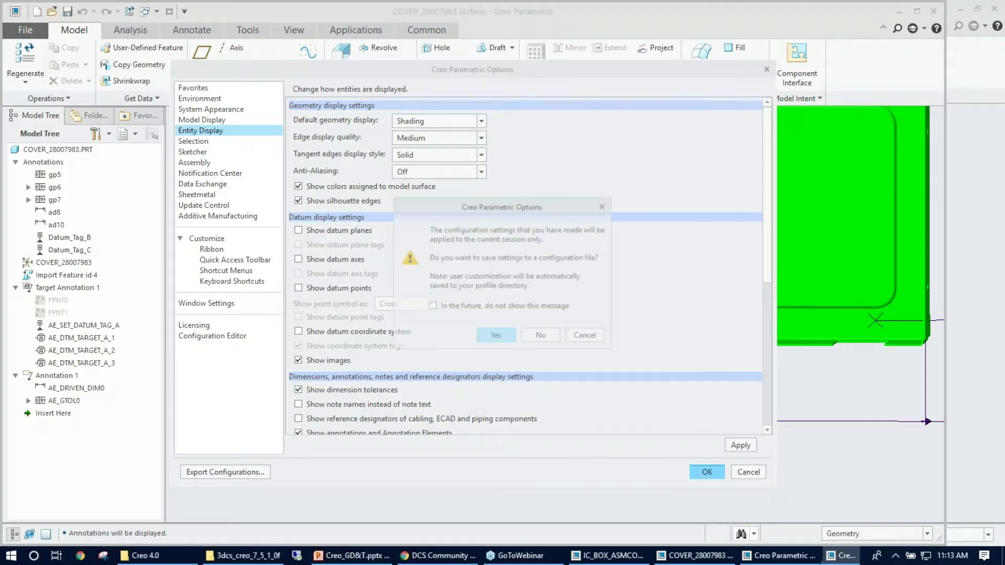
{"action": "left_click", "coordinate": [541, 337]}
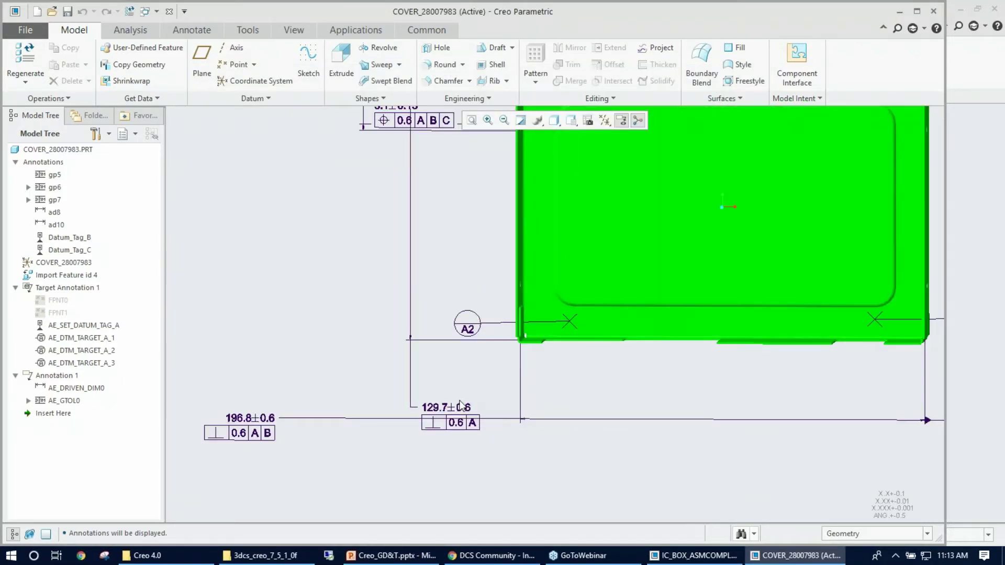
Zoom and rotate the cover to inspect tolerances 196.8±0.6, 129.7±0.6 and 3.1±0.13
{"action": "scroll", "coordinate": [459, 415], "scroll_direction": "down", "scroll_amount": 2}
{"action": "scroll", "coordinate": [463, 416], "scroll_direction": "up", "scroll_amount": 4}
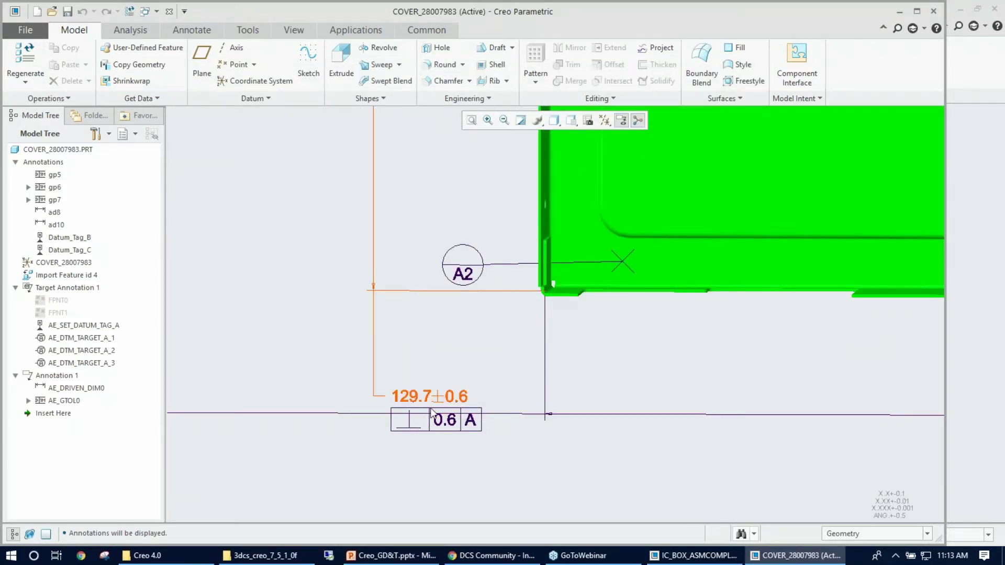
{"action": "scroll", "coordinate": [478, 405], "scroll_direction": "down", "scroll_amount": 5}
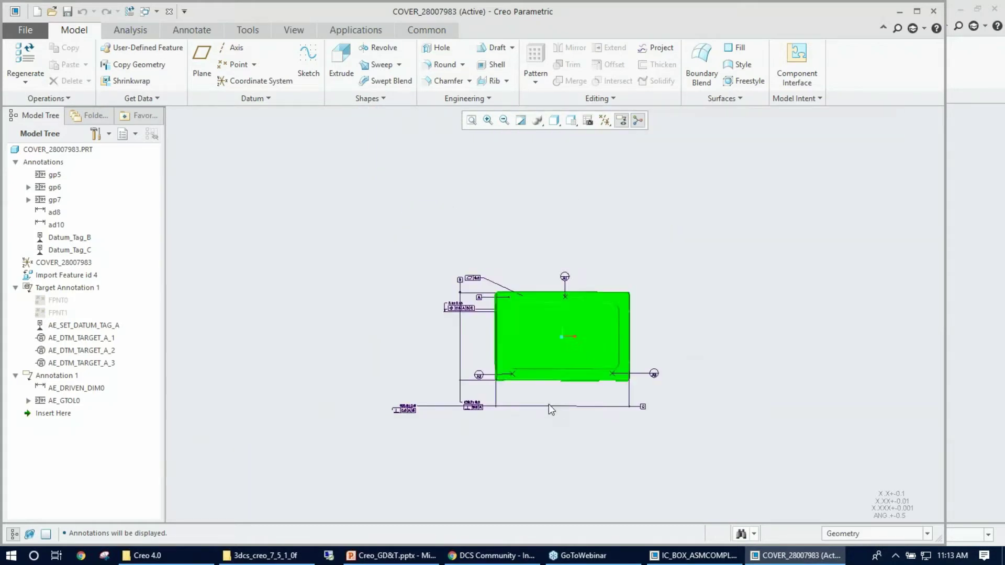
{"action": "scroll", "coordinate": [498, 413], "scroll_direction": "up", "scroll_amount": 2}
{"action": "middle_click_drag", "start_coordinate": [614, 335], "coordinate": [602, 346]}
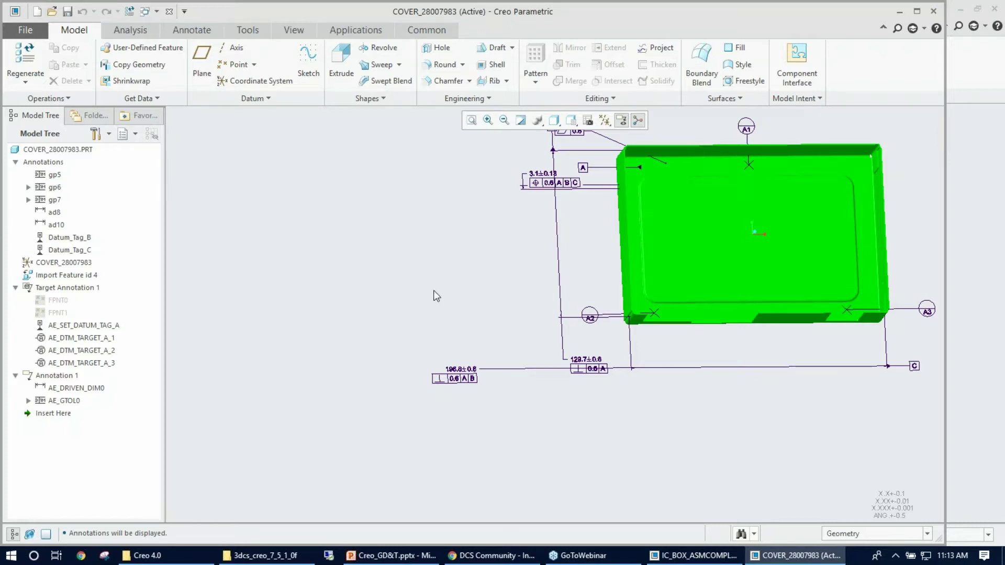
{"action": "scroll", "coordinate": [435, 348], "scroll_direction": "up", "scroll_amount": 2}
{"action": "scroll", "coordinate": [646, 381], "scroll_direction": "down", "scroll_amount": 2}
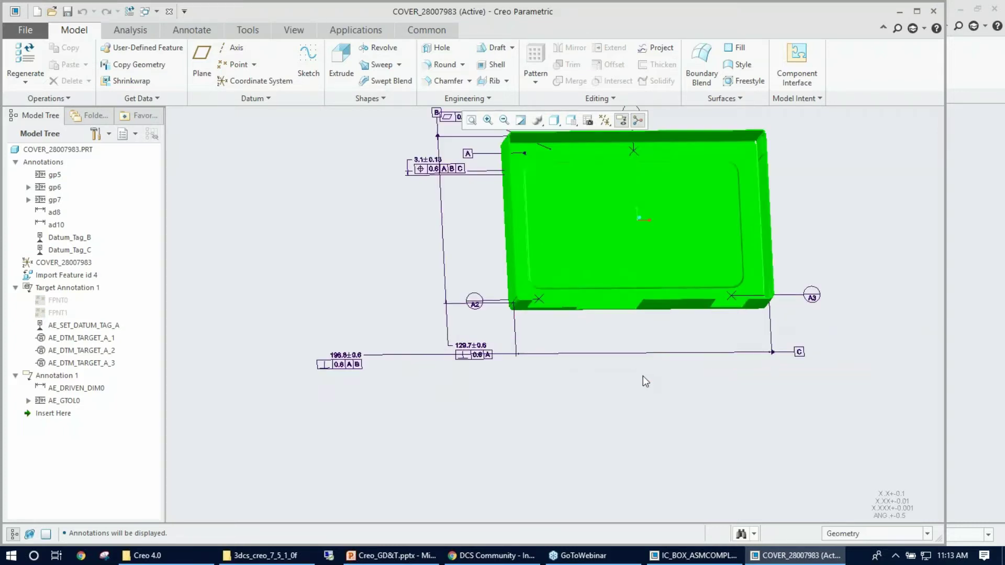
{"action": "scroll", "coordinate": [646, 382], "scroll_direction": "up", "scroll_amount": 2}
{"action": "scroll", "coordinate": [756, 298], "scroll_direction": "down", "scroll_amount": 3}
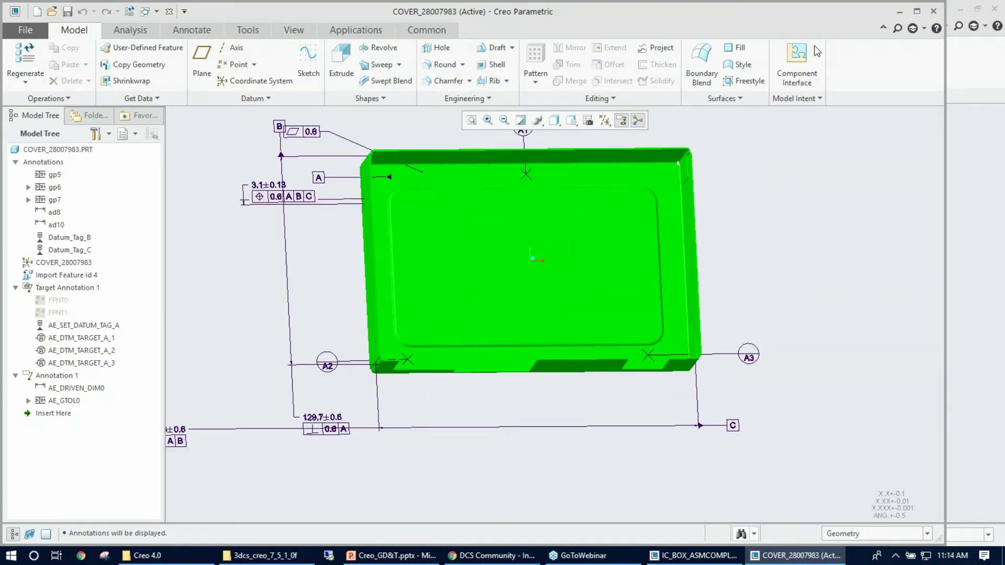
{"action": "left_click", "coordinate": [743, 184]}
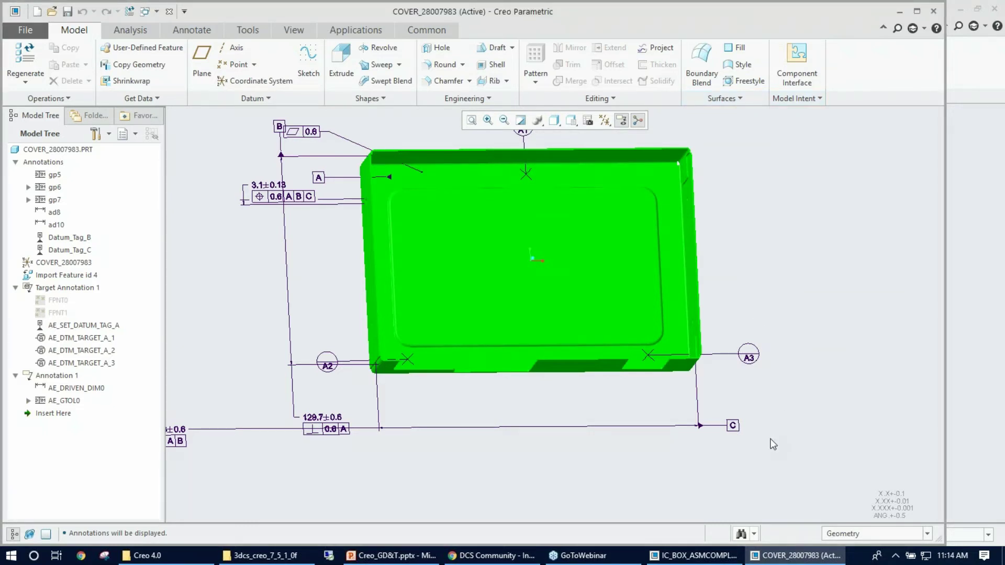